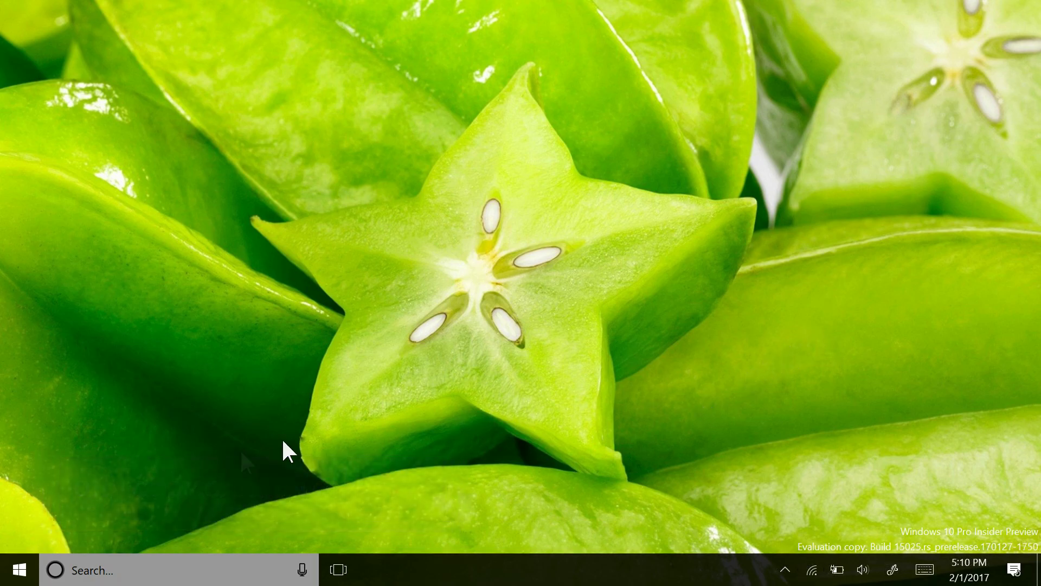
# Check the Windows version with winver, then close the About Windows dialog.
pyautogui.press('super')
pyautogui.write('winver')
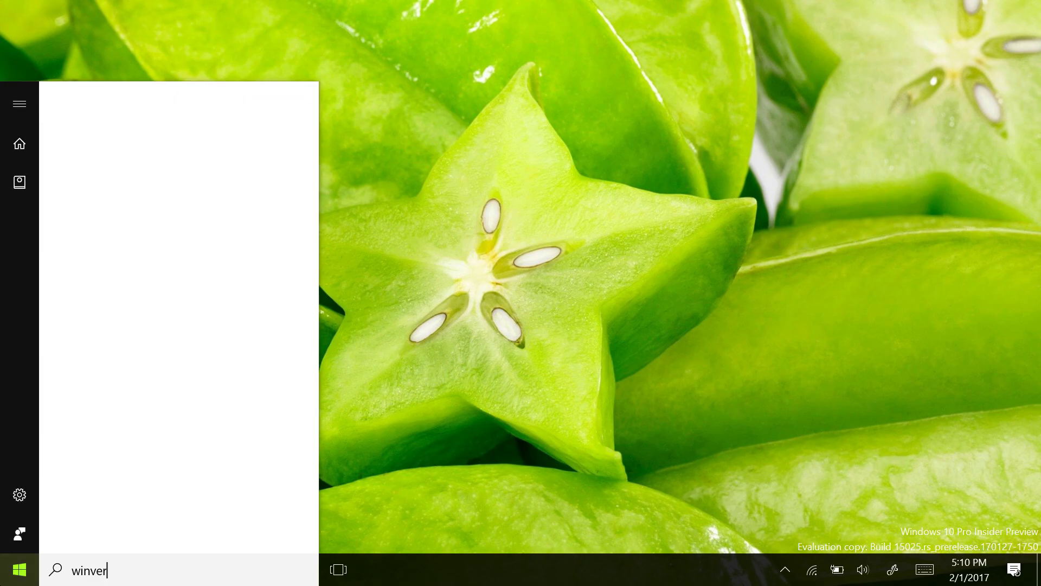
pyautogui.press('Return')
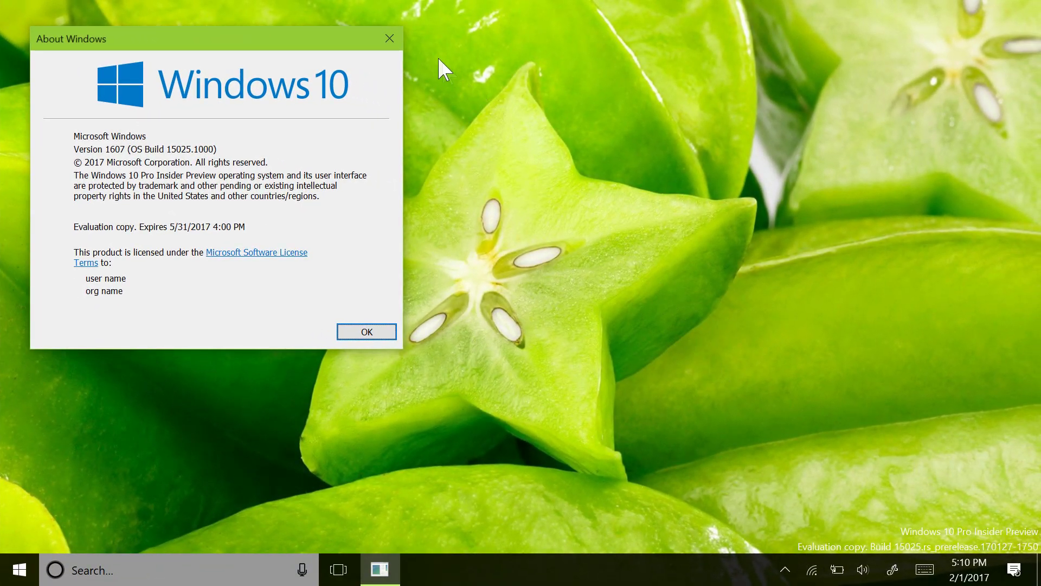
pyautogui.click(391, 31)
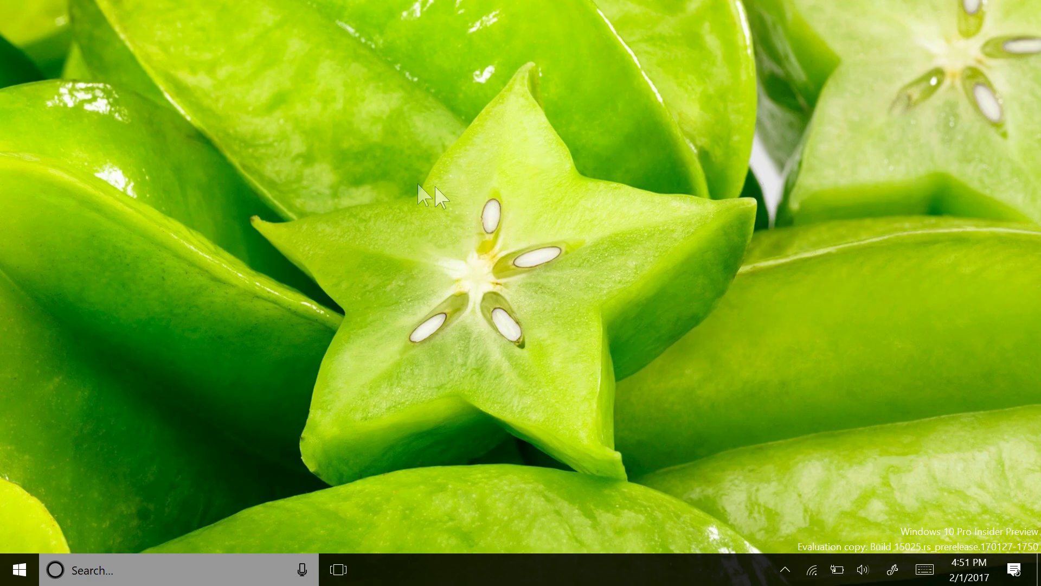
# Open the custom accent colour picker in Personalization > Colors and cancel it, keeping green.
pyautogui.click(19, 570)
pyautogui.click(20, 495)
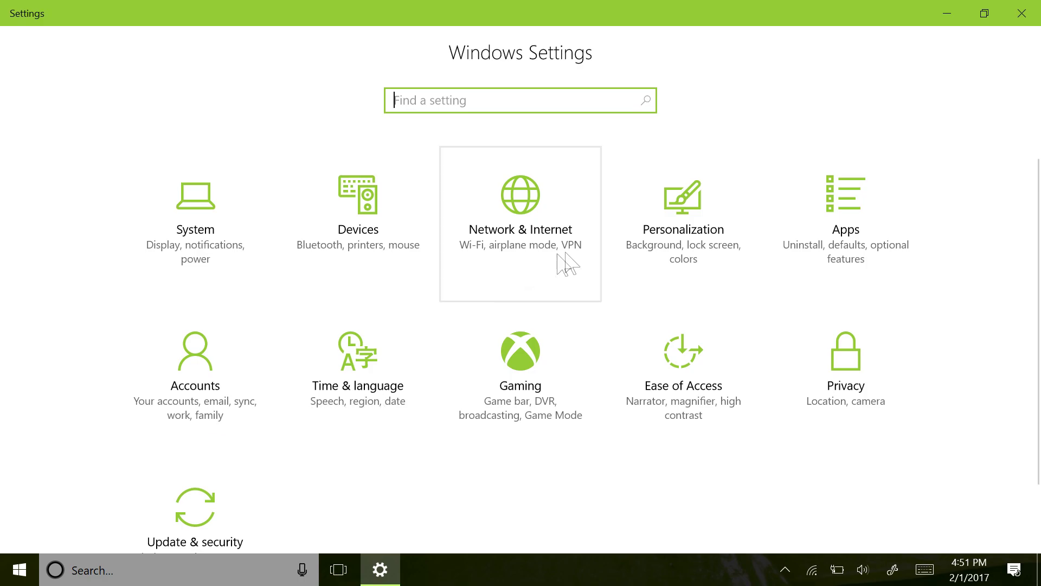
pyautogui.click(635, 258)
pyautogui.click(55, 222)
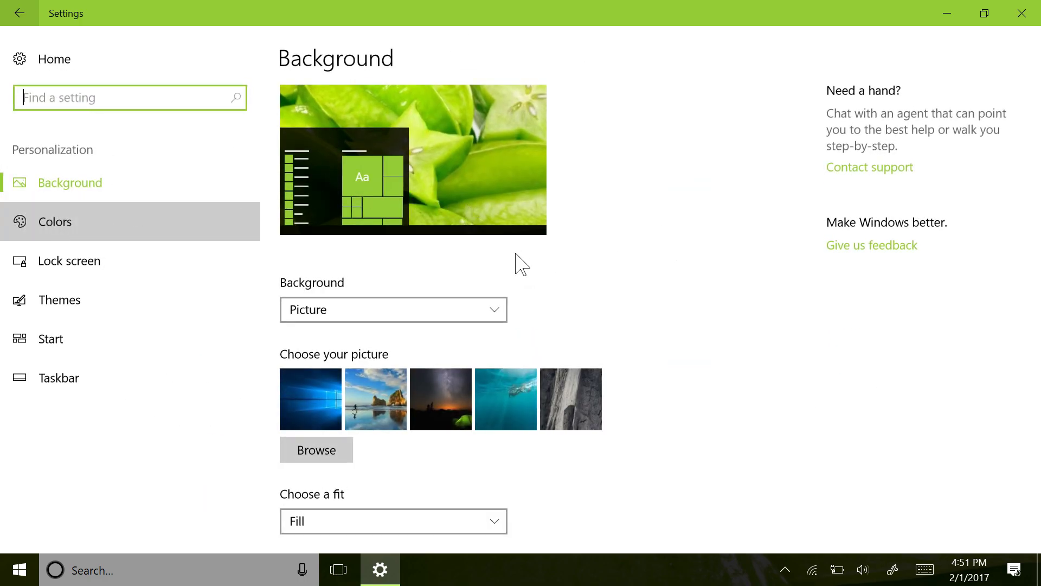
pyautogui.click(376, 495)
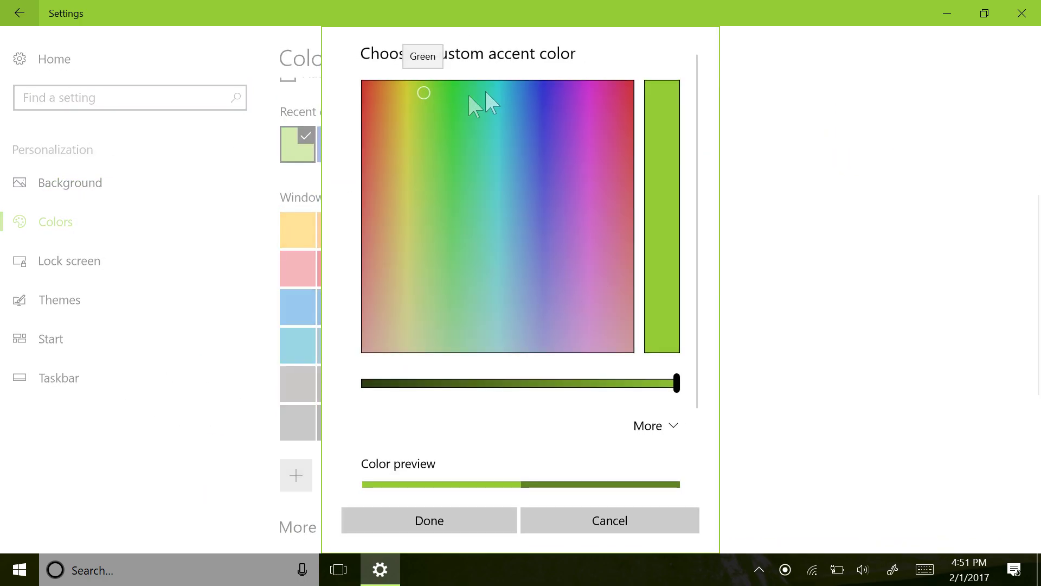
pyautogui.click(588, 526)
pyautogui.scroll(5, 458, 98)
pyautogui.click(144, 57)
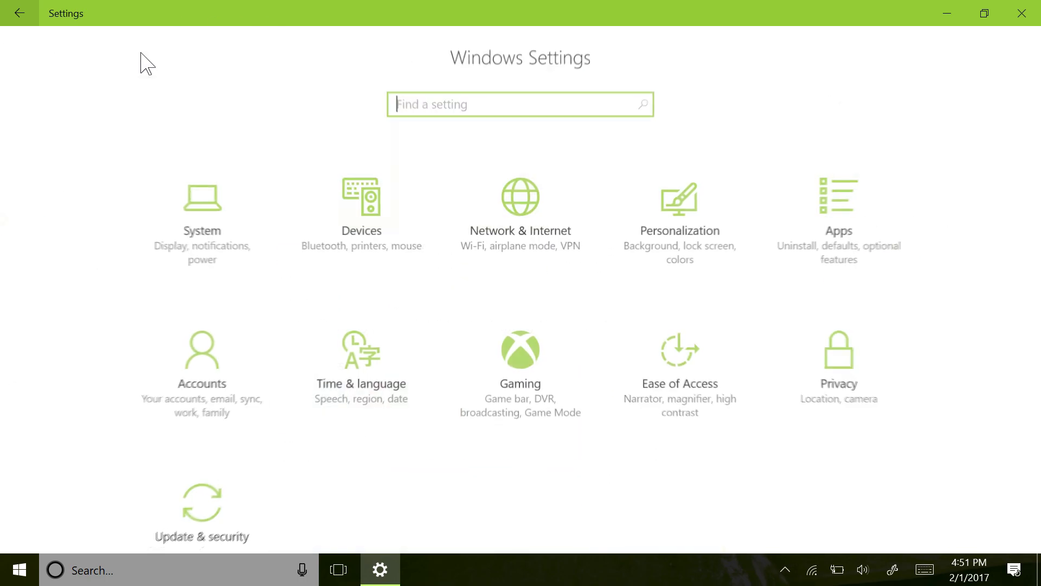
pyautogui.scroll(-2, 407, 488)
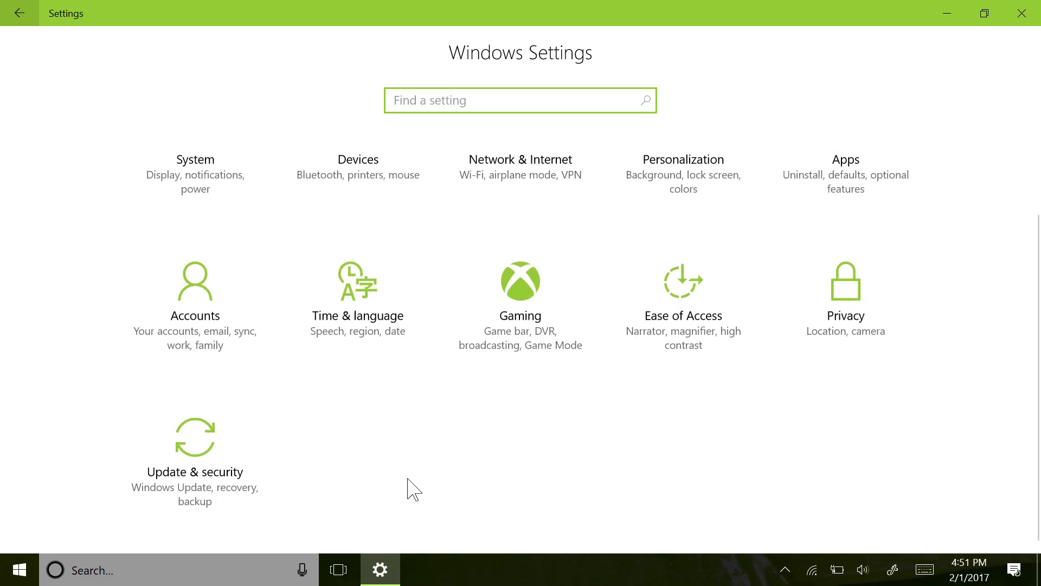
pyautogui.scroll(2, 352, 451)
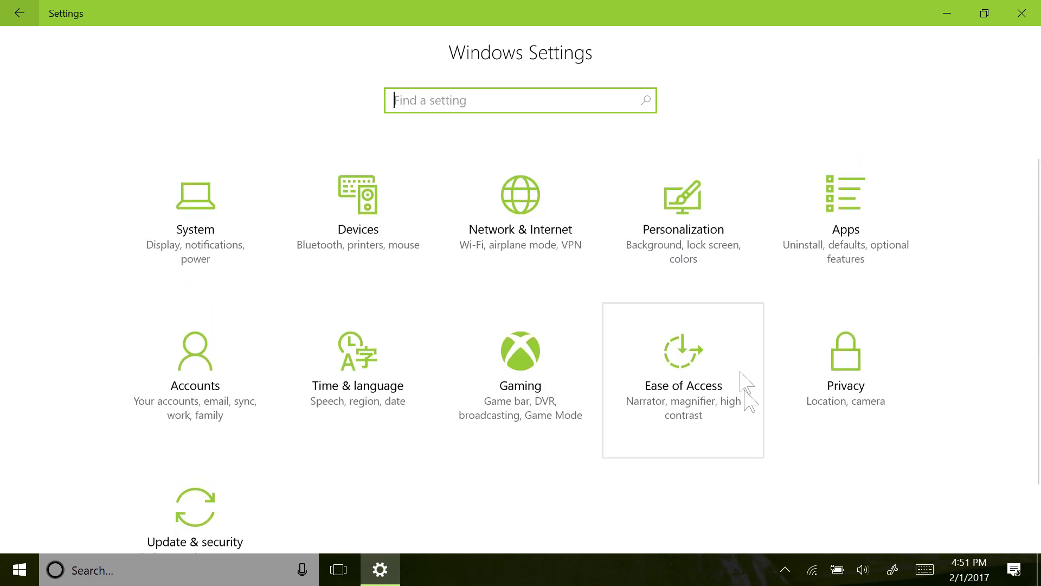
pyautogui.click(191, 483)
pyautogui.click(91, 76)
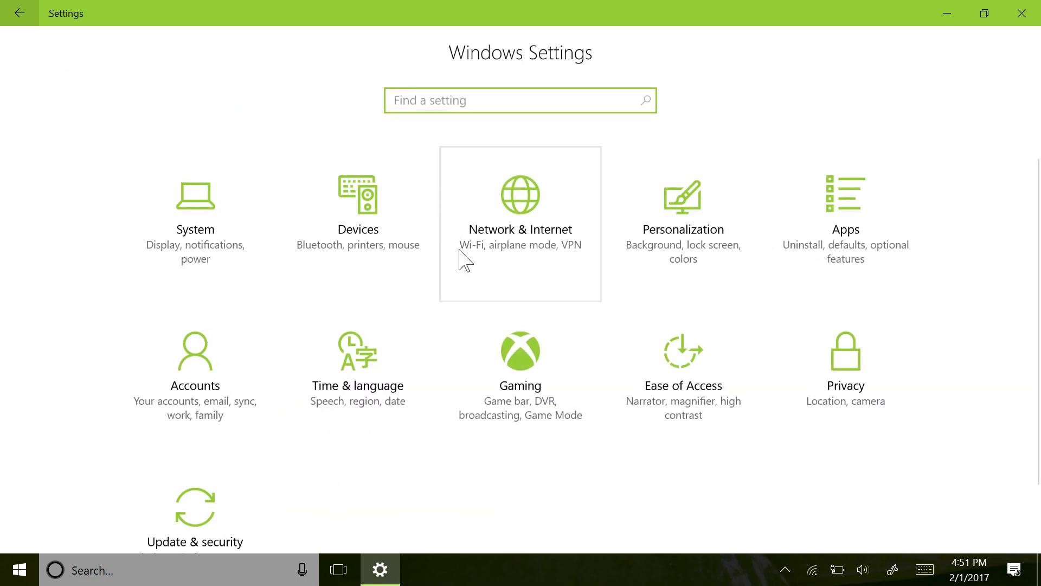
# Make the Night light colour temperature at night slightly cooler in System settings.
pyautogui.click(201, 230)
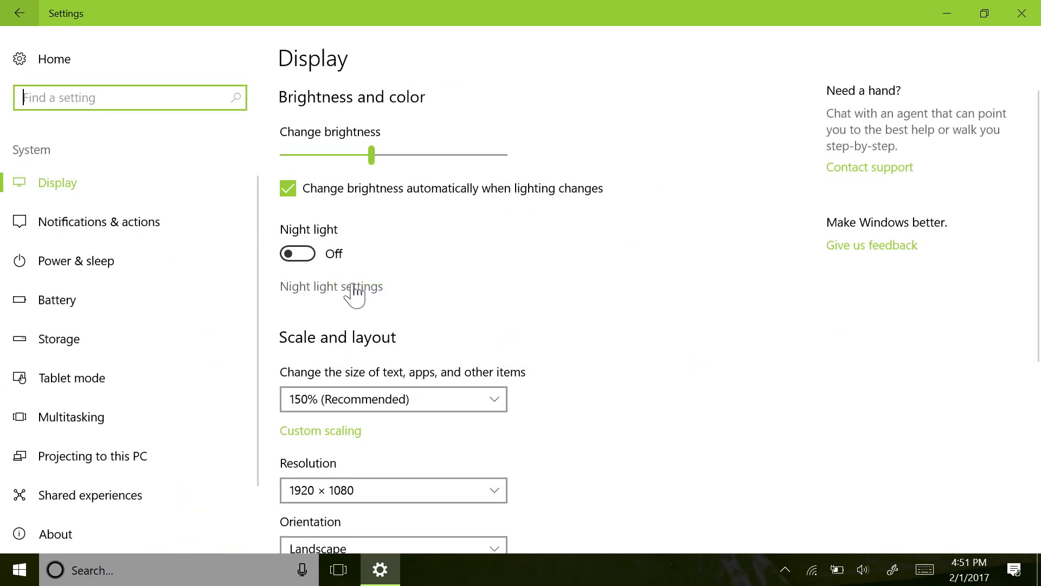
pyautogui.click(354, 291)
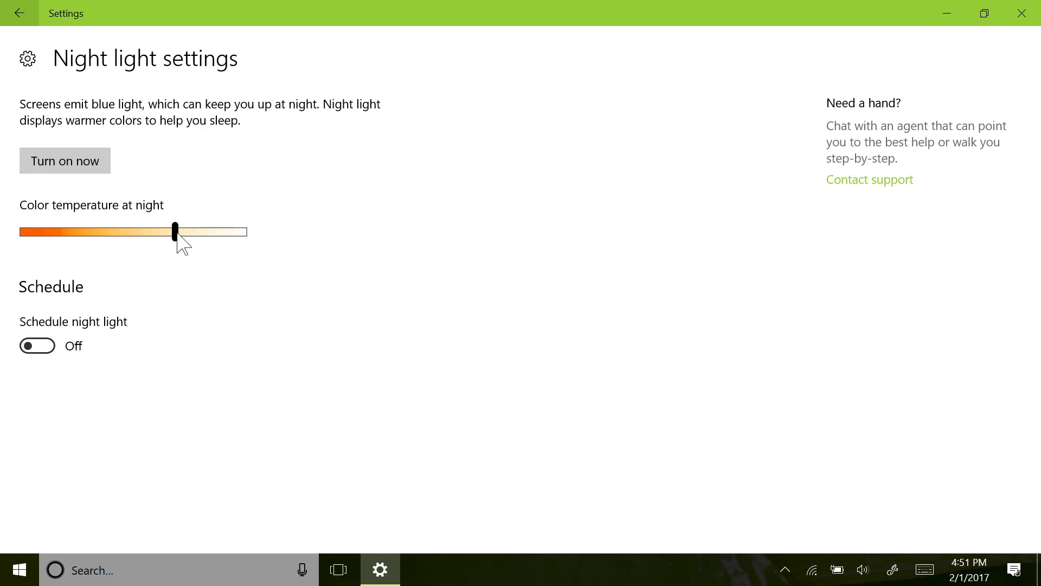
pyautogui.moveTo(177, 234); pyautogui.dragTo(206, 237)
# Start the Braille (beta) download and install under Ease of Access > Narrator.
pyautogui.click(33, 61)
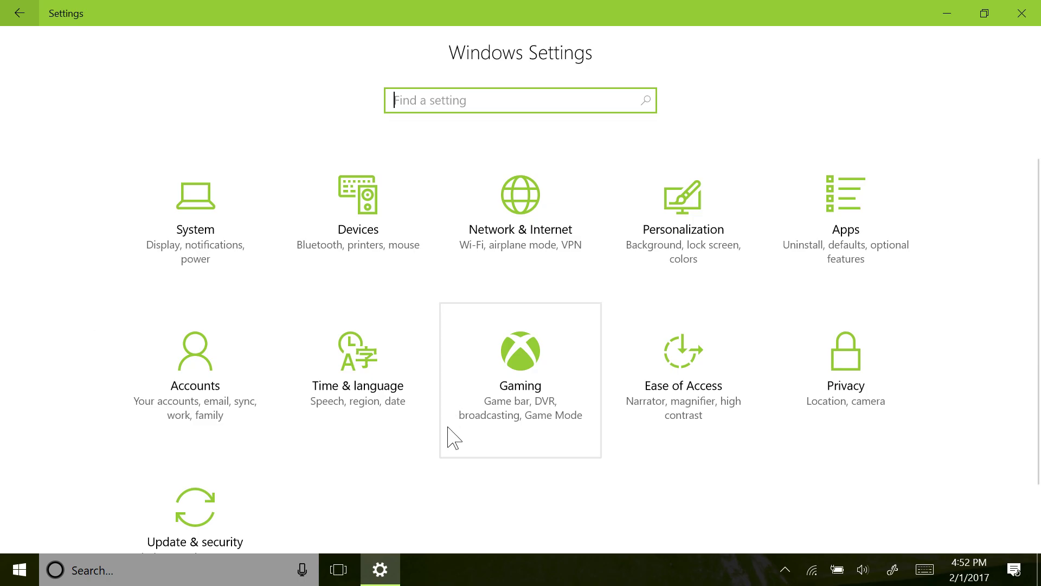
pyautogui.click(692, 411)
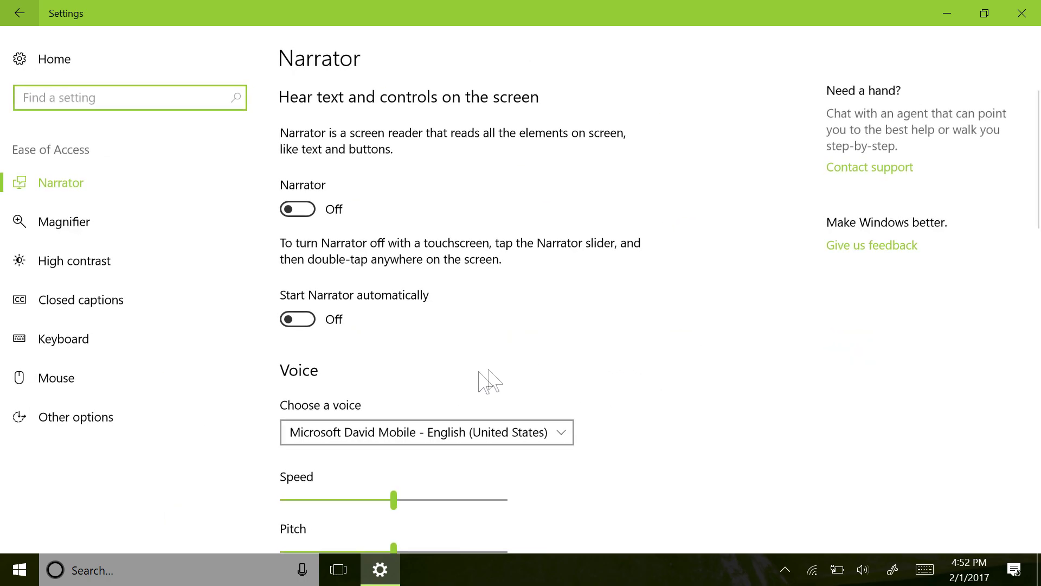
pyautogui.scroll(-15, 453, 391)
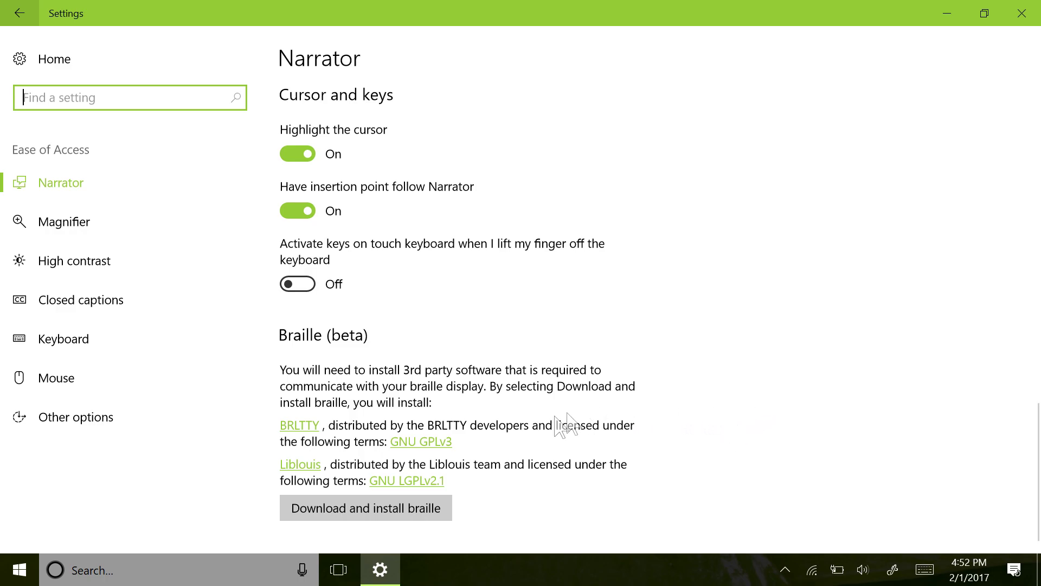
pyautogui.click(342, 516)
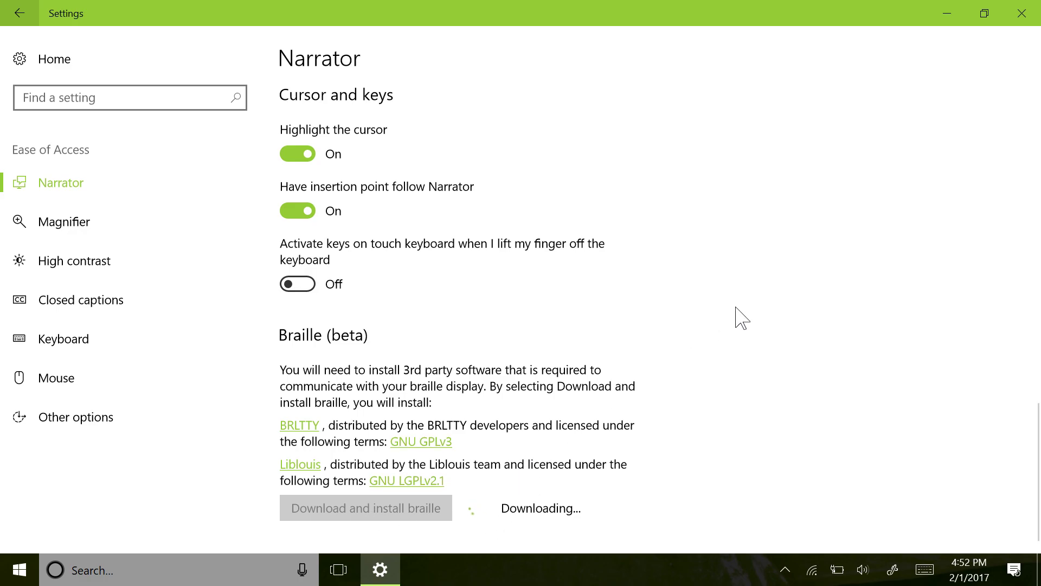
pyautogui.click(106, 420)
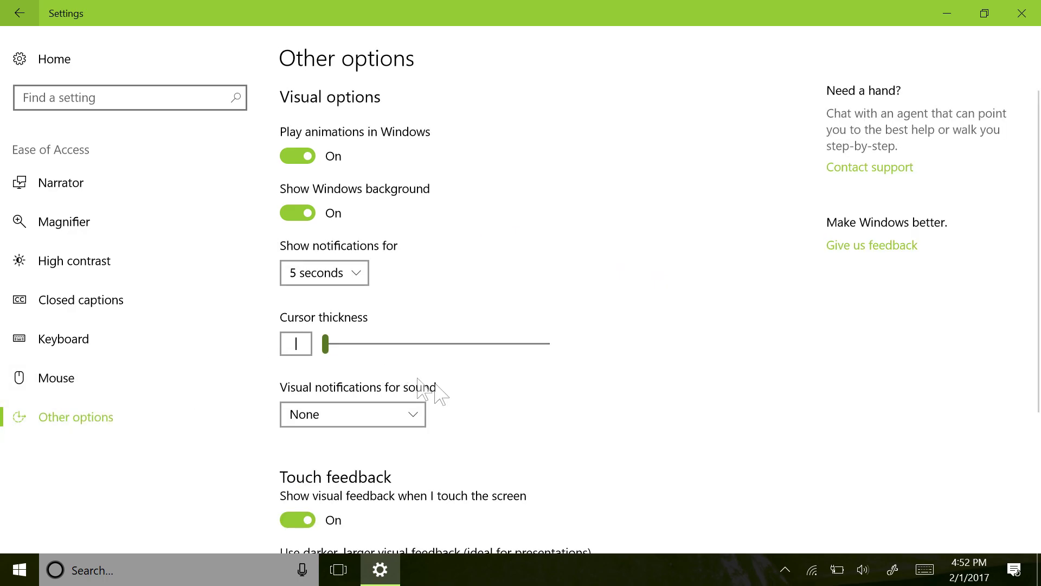
pyautogui.scroll(-3, 446, 395)
pyautogui.scroll(1, 446, 398)
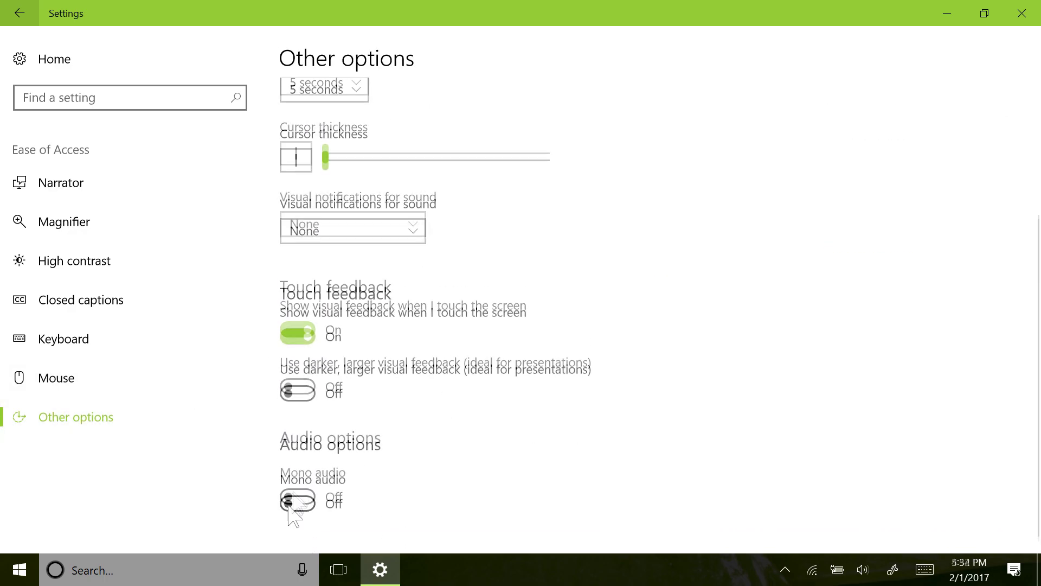
pyautogui.moveTo(293, 508)
pyautogui.mouseDown()
pyautogui.moveTo(314, 507)
pyautogui.moveTo(281, 507)
pyautogui.mouseUp()
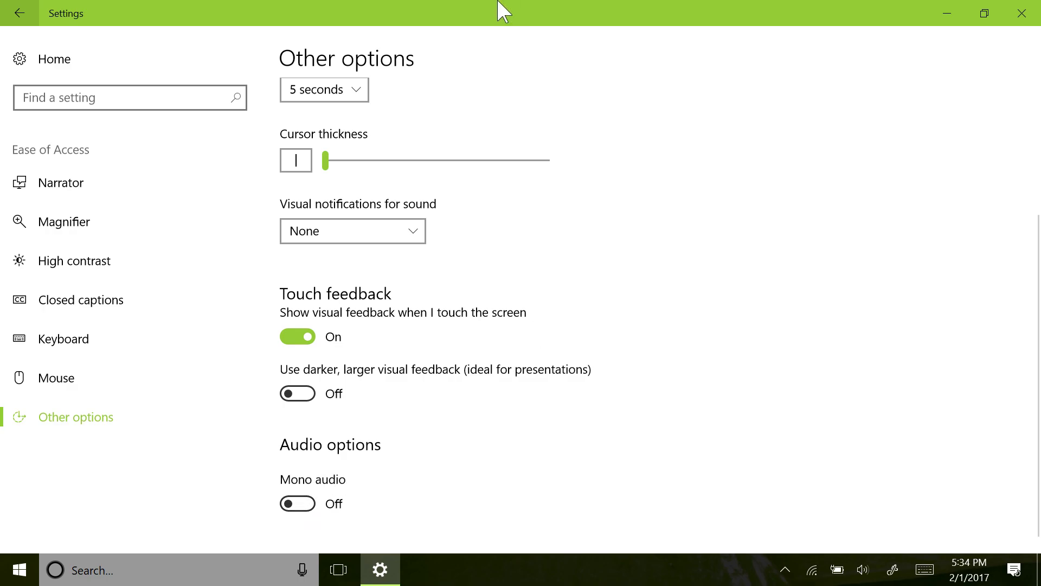
pyautogui.moveTo(504, 10); pyautogui.dragTo(553, 12)
pyautogui.scroll(4, 596, 360)
pyautogui.scroll(-4, 596, 361)
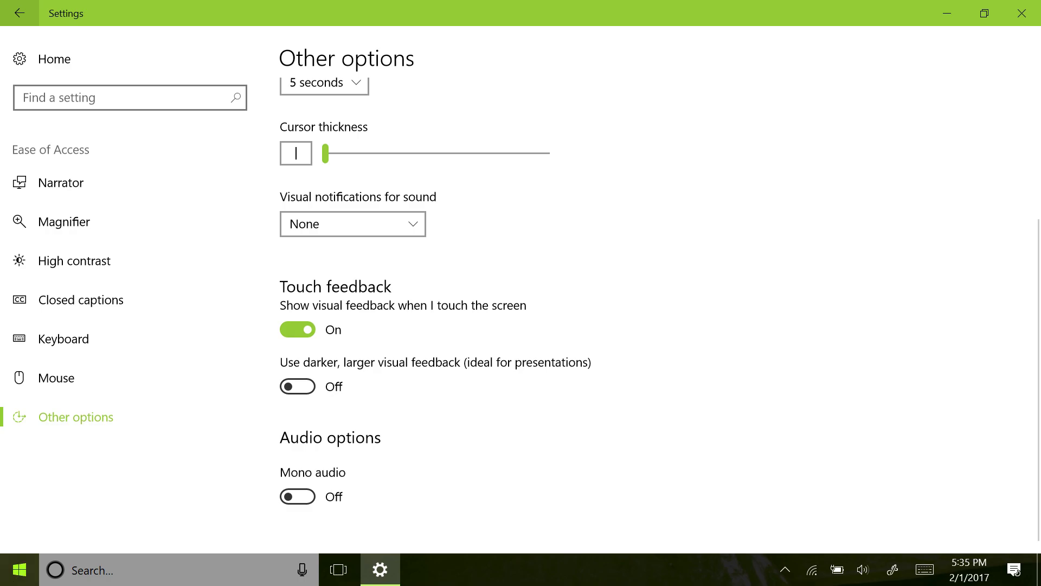
# Open the Sound control panel by searching for 'sound'.
pyautogui.click(20, 569)
pyautogui.write('sound')
pyautogui.press('Return')
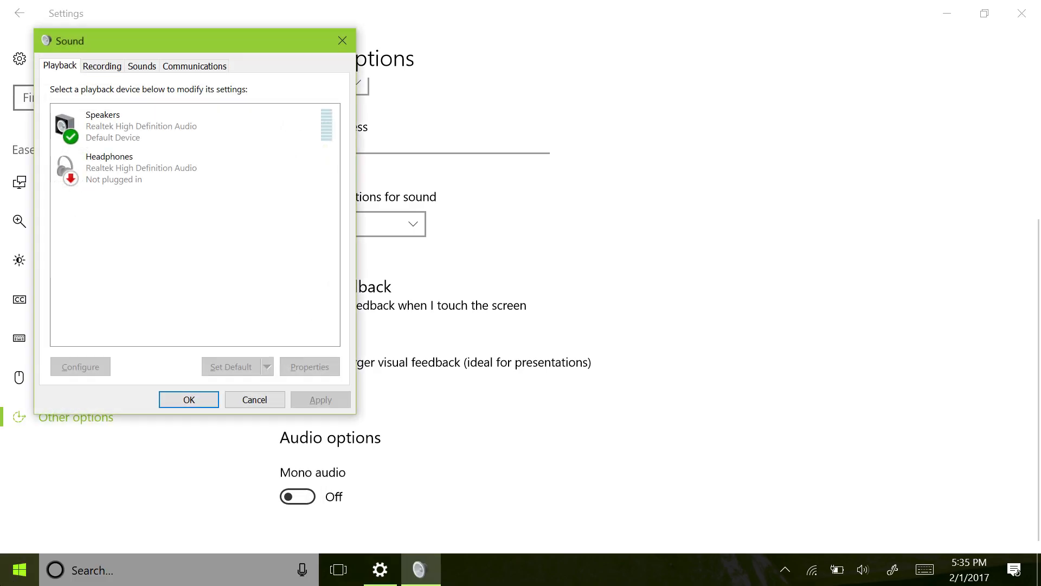
# Review the Speakers device options, move the Sound dialog right, then close it.
pyautogui.rightClick(93, 124)
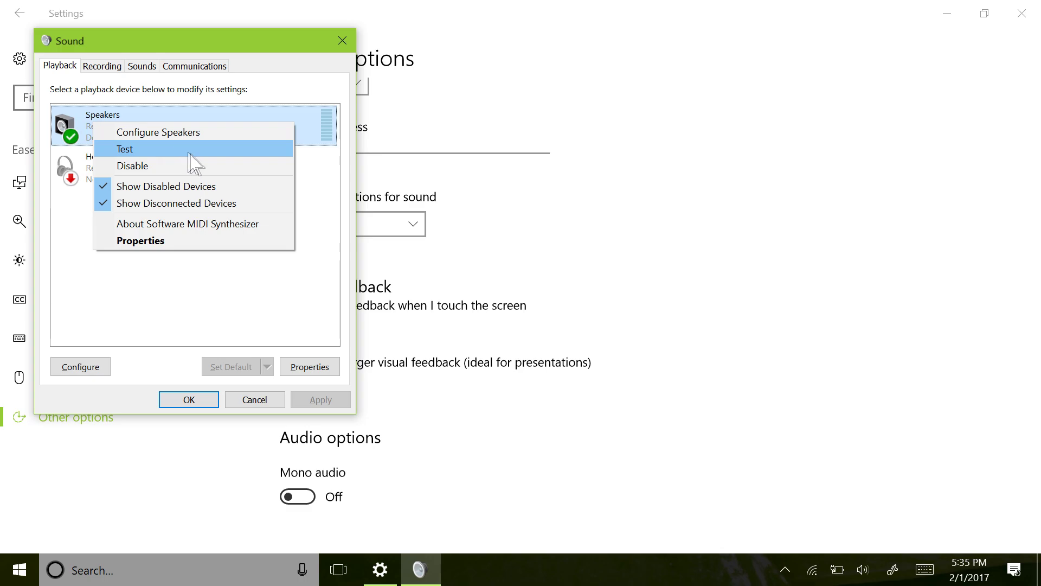
pyautogui.click(260, 271)
pyautogui.moveTo(163, 42); pyautogui.dragTo(748, 108)
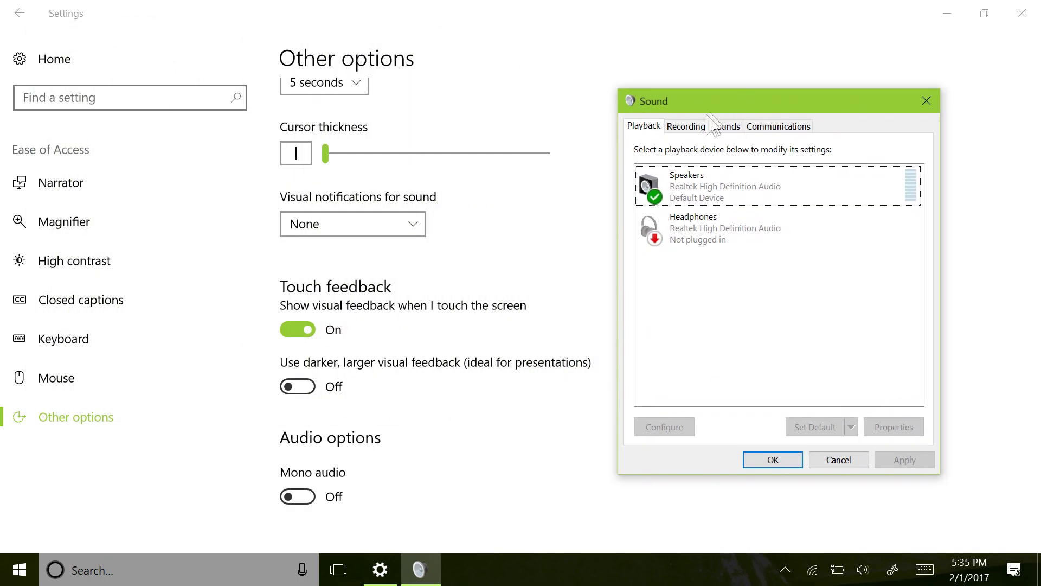
pyautogui.click(925, 101)
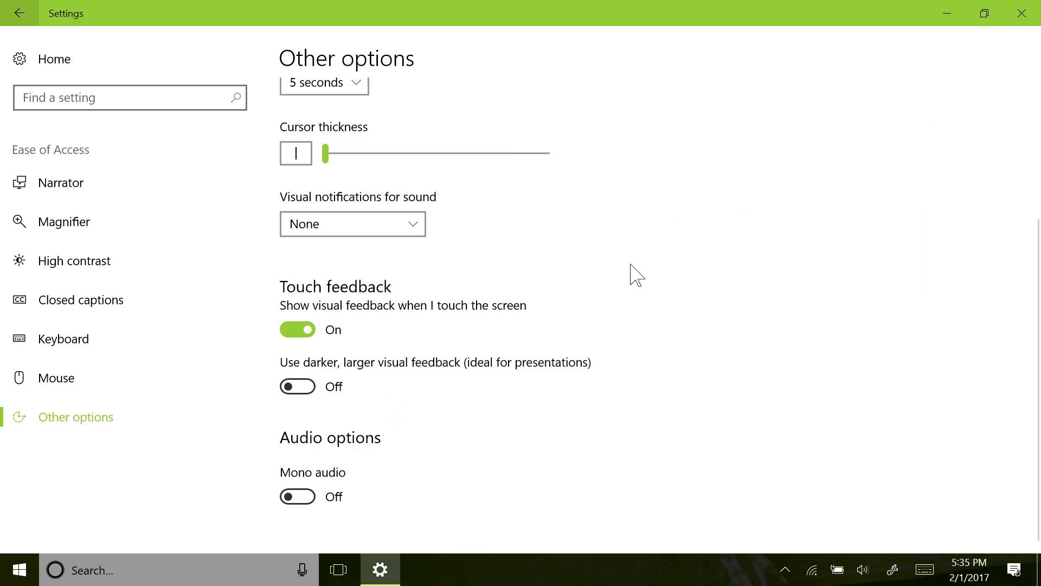
pyautogui.scroll(4, 630, 268)
# Close Settings and launch Feedback Hub from a 'feedbac' search.
pyautogui.click(1021, 13)
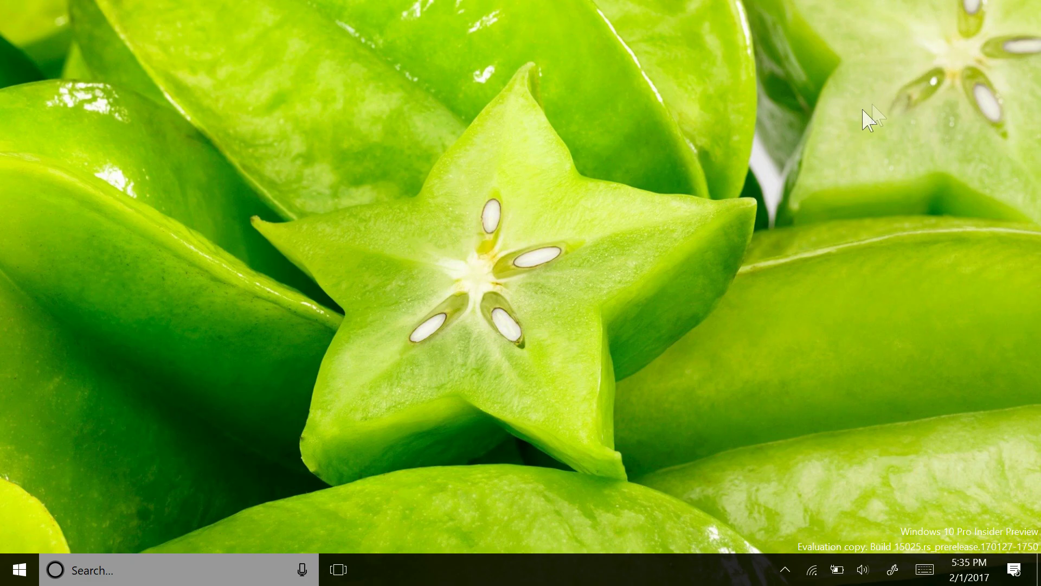
pyautogui.click(20, 569)
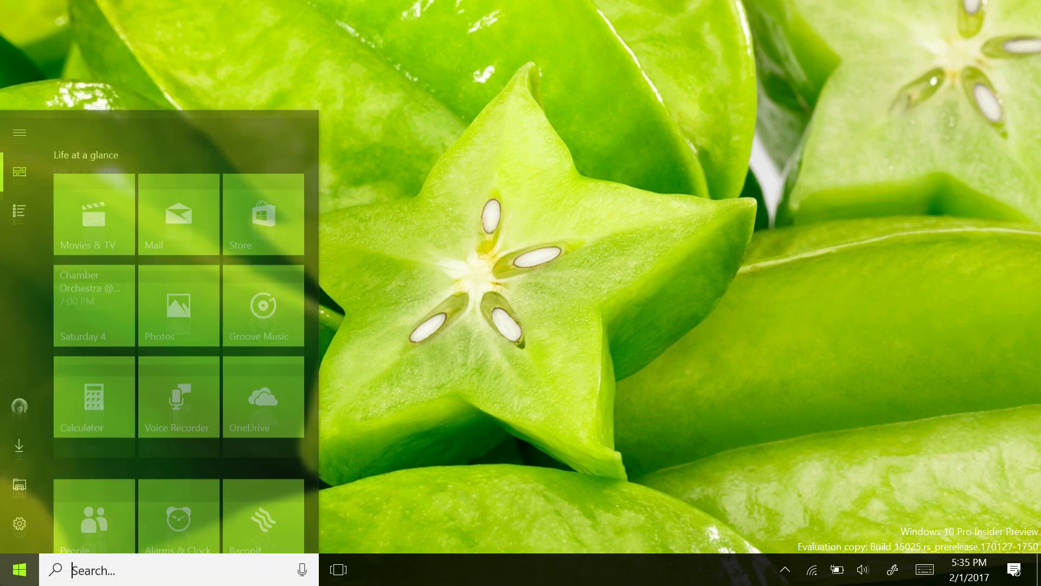
pyautogui.write('feedbac')
pyautogui.press('Return')
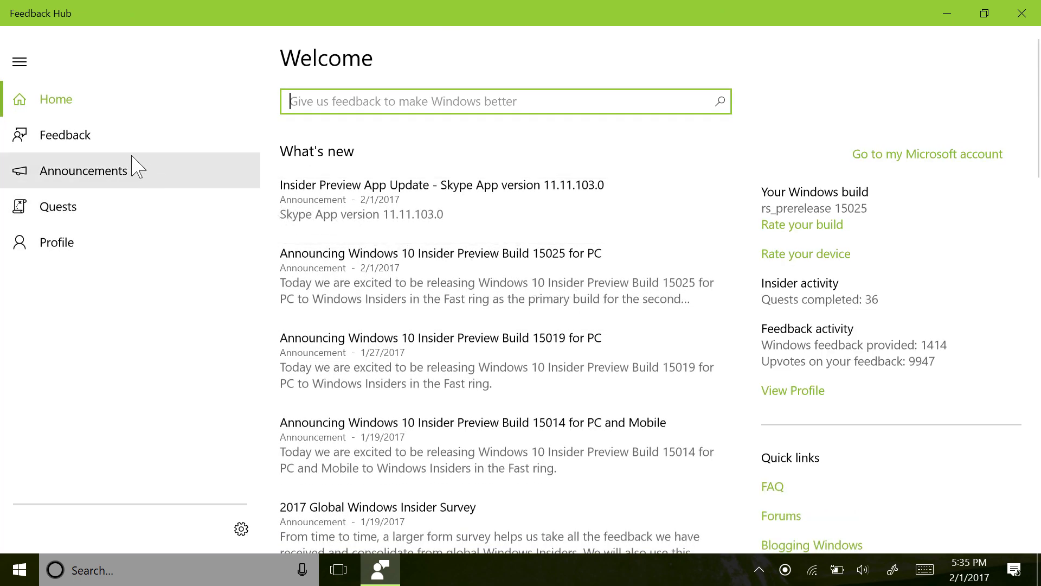
# Browse the feedback list and view the 'Sometimes Edge on desktop crashes' collection's comments.
pyautogui.click(179, 150)
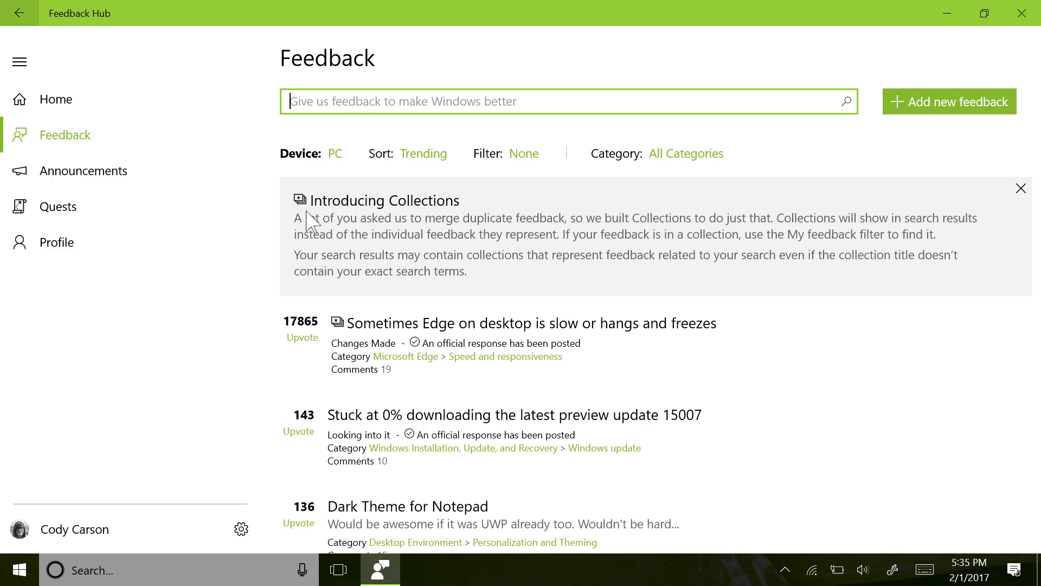
pyautogui.scroll(-8, 564, 413)
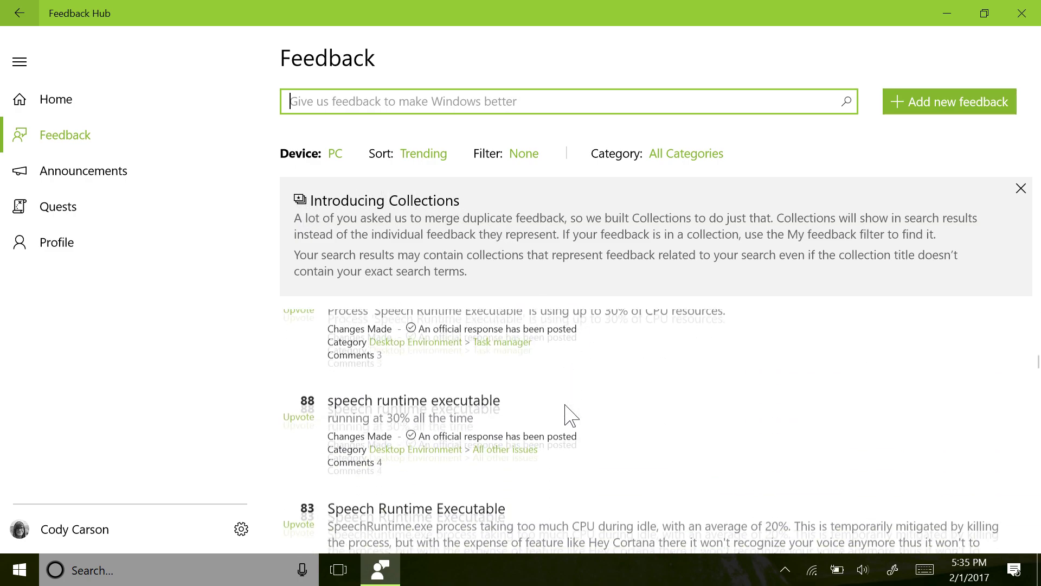
pyautogui.scroll(8, 564, 414)
pyautogui.scroll(-5, 564, 414)
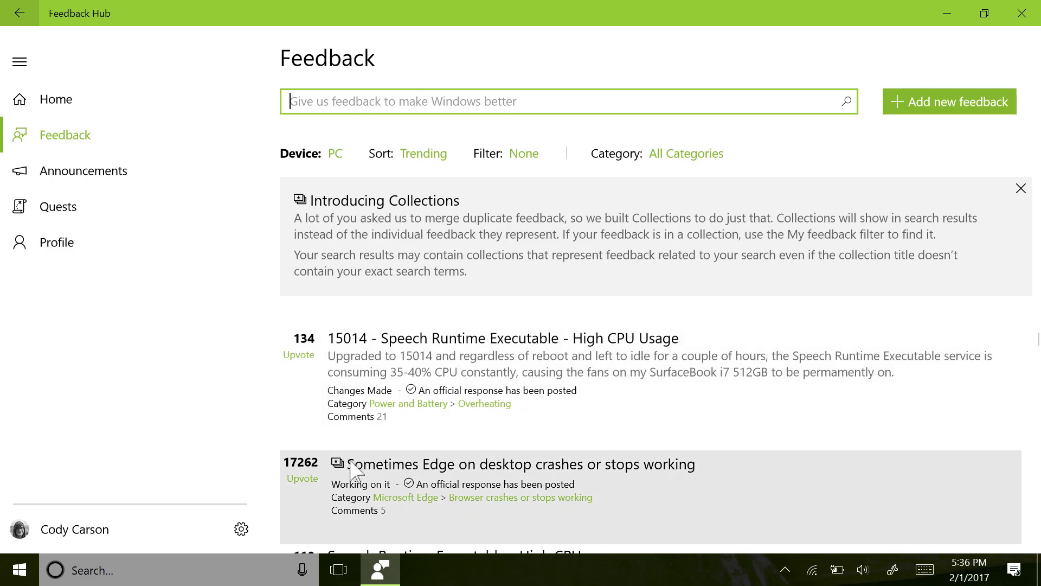
pyautogui.click(338, 479)
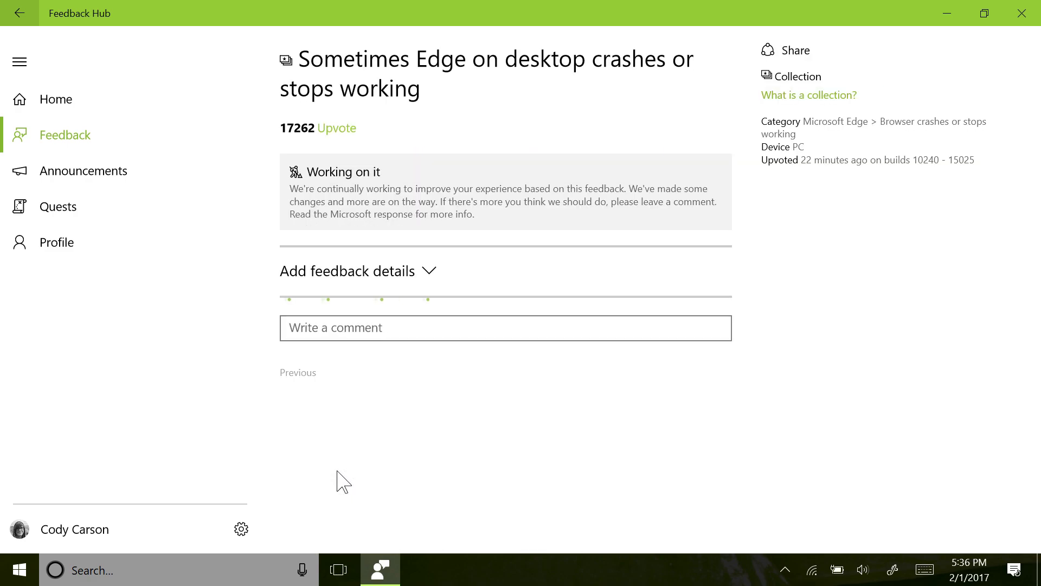
pyautogui.scroll(-6, 608, 425)
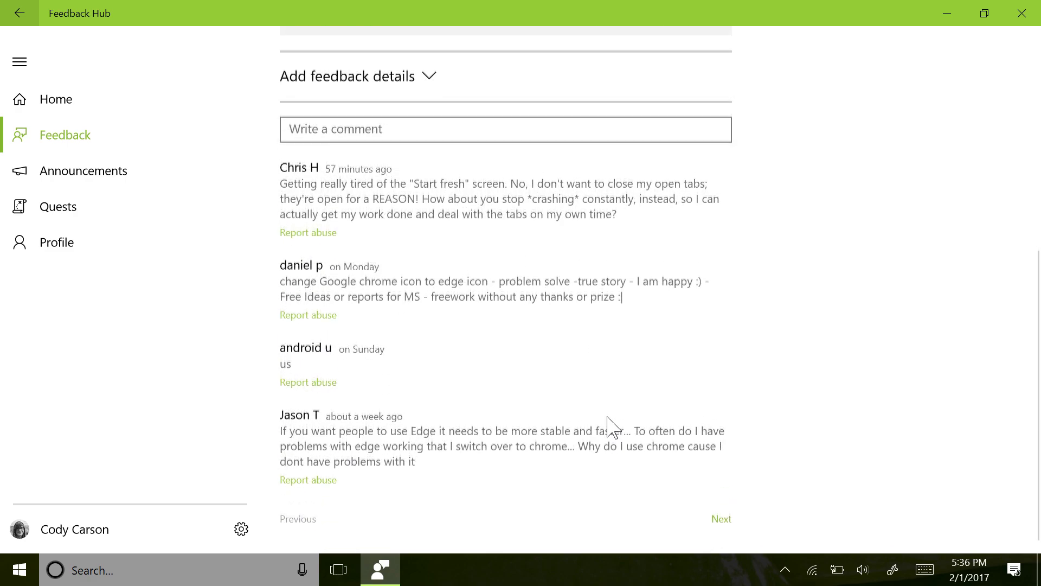
pyautogui.scroll(10, 608, 425)
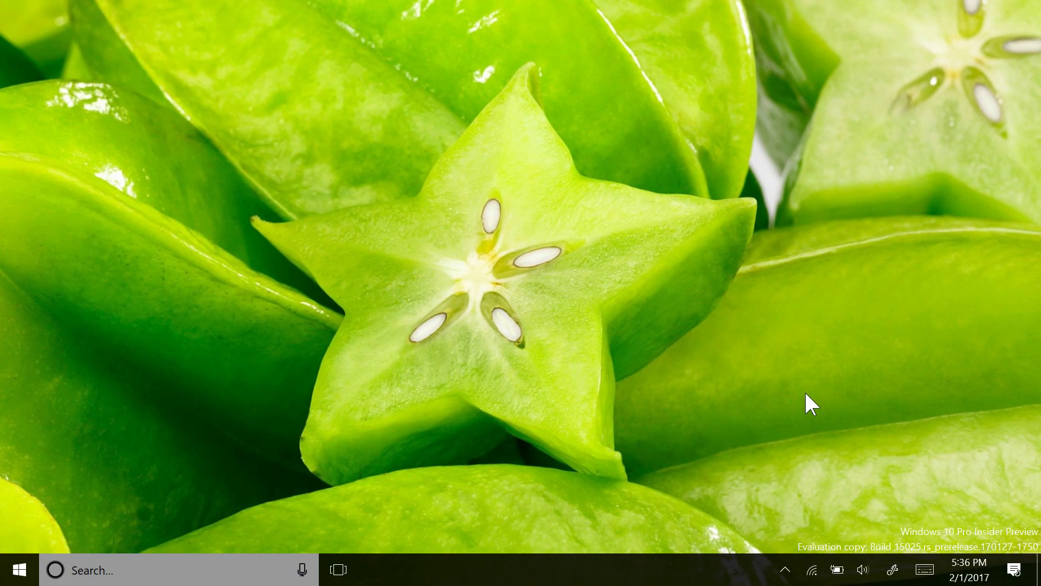
pyautogui.press('super')
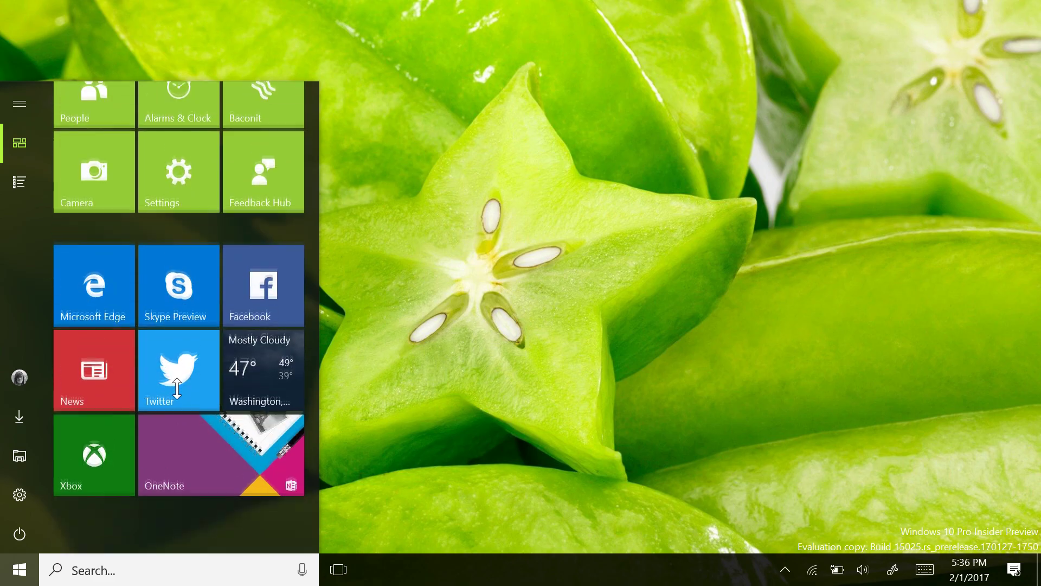
pyautogui.press('super+Tab')
pyautogui.press('Escape')
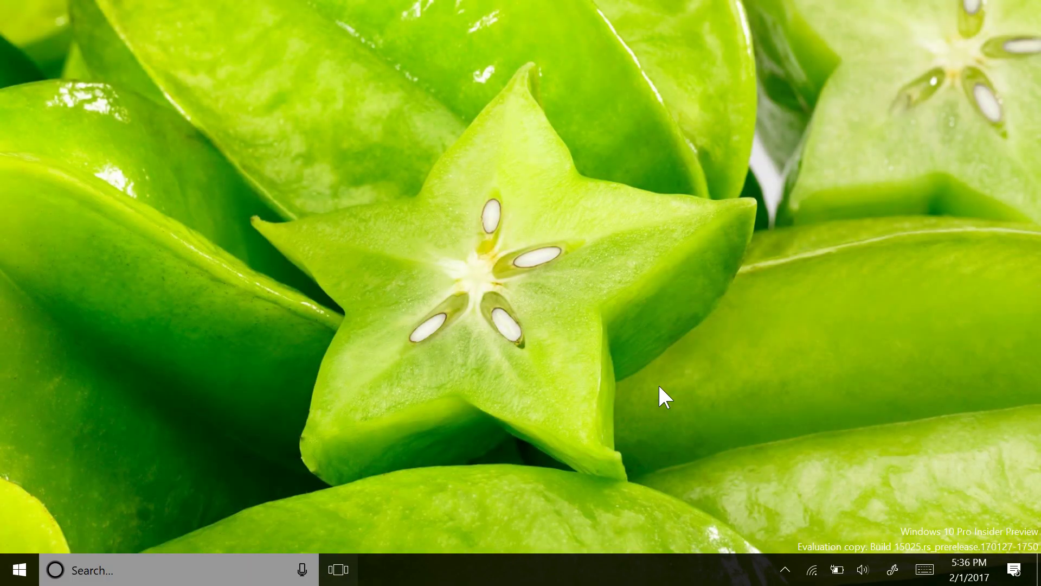
pyautogui.press('ctrl+super+Left')
pyautogui.press('ctrl+super+Right')
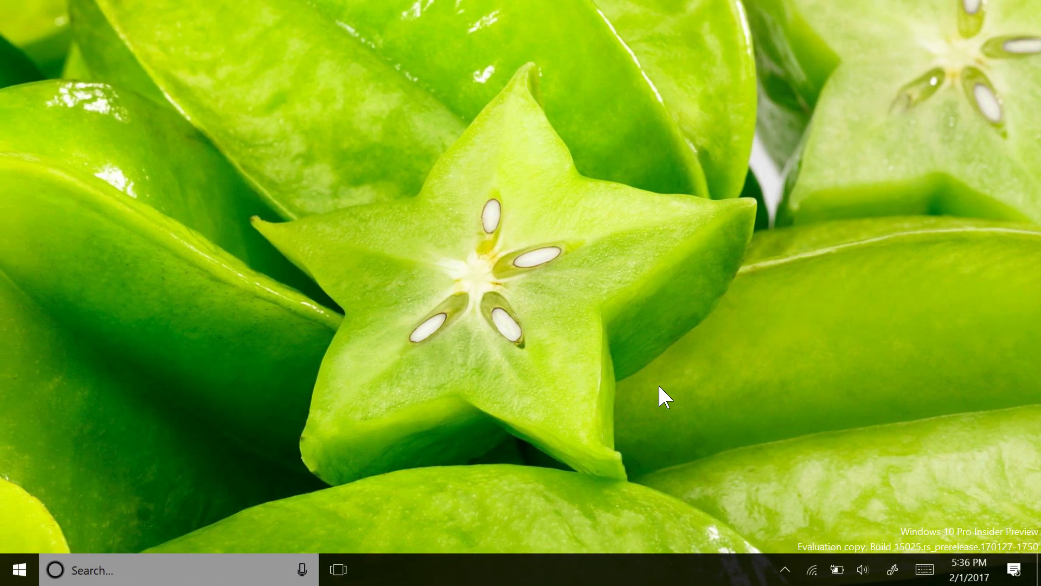